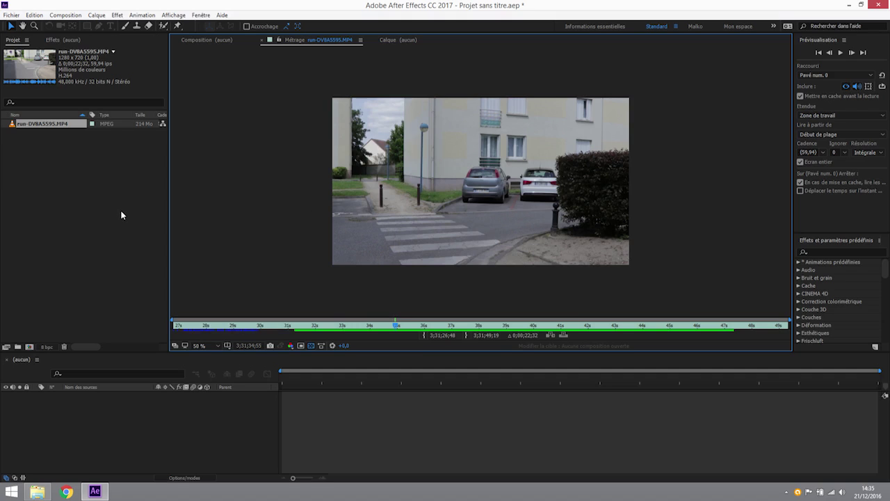
Create a composition from run-DV8A5595.MP4 and apply the Stabil. déformation (visuel) effect to its layer.
{"action": "left_click_drag", "start_coordinate": [15, 126], "coordinate": [89, 406]}
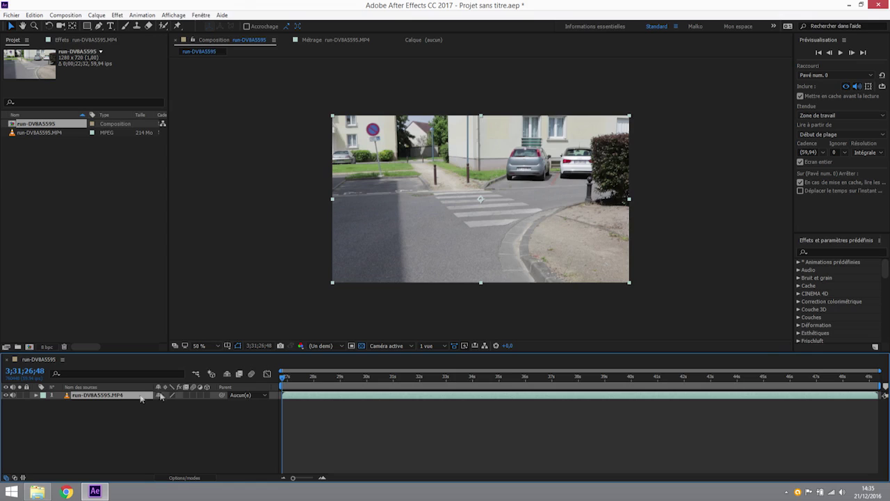
{"action": "right_click", "coordinate": [310, 397]}
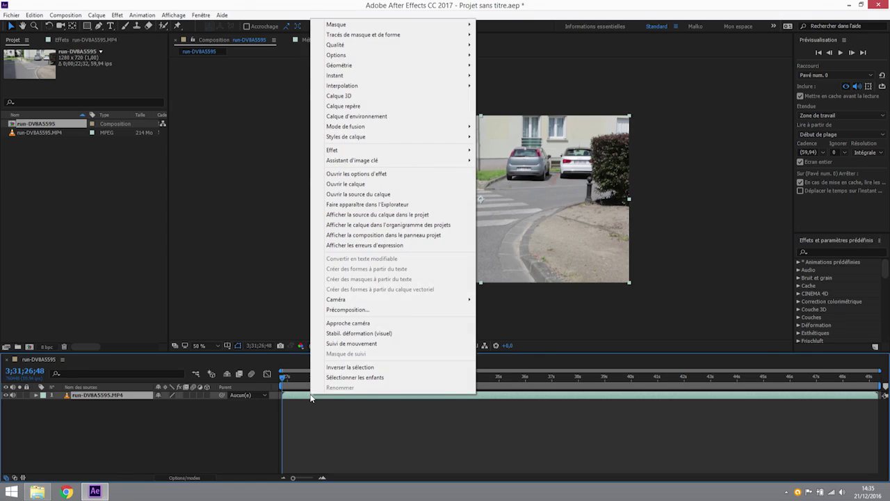
{"action": "left_click", "coordinate": [370, 334]}
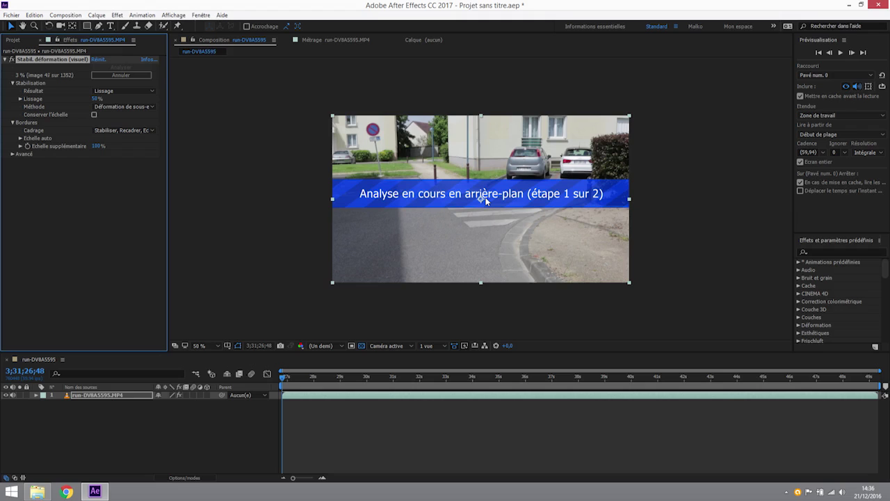
Add a 1280 x 720 px solid named Solide and scale it down over the lower part of the footage.
{"action": "left_click", "coordinate": [207, 416]}
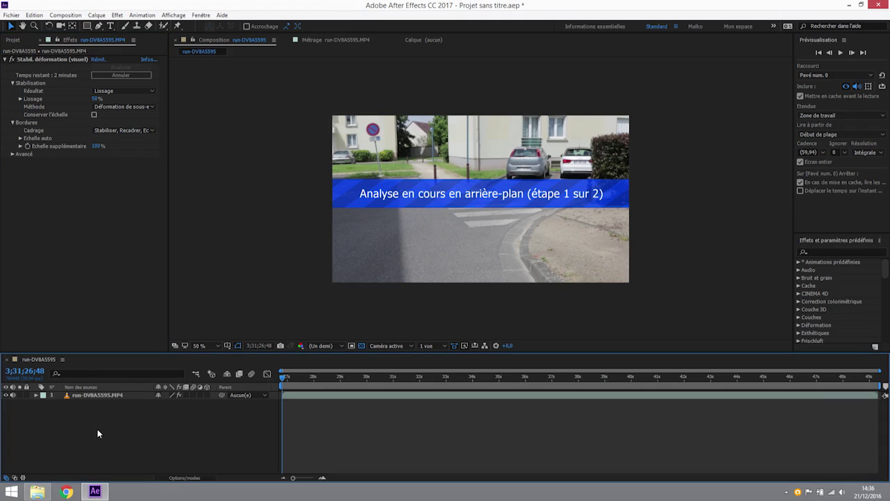
{"action": "key", "text": "ctrl+y"}
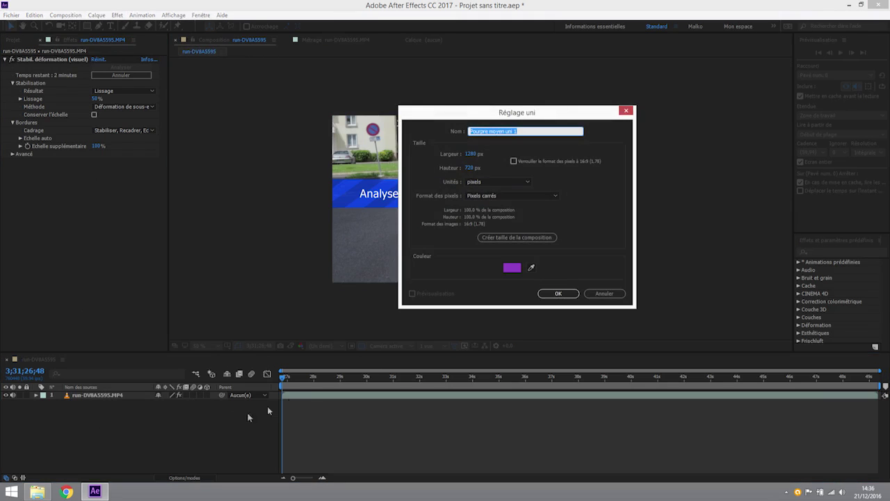
{"action": "type", "text": "Solide"}
{"action": "key", "text": "Return"}
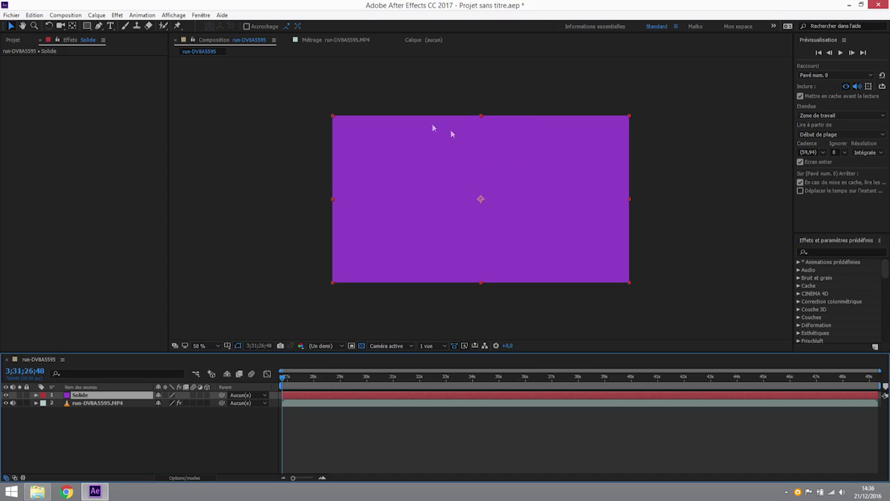
{"action": "left_click_drag", "start_coordinate": [332, 118], "coordinate": [503, 233]}
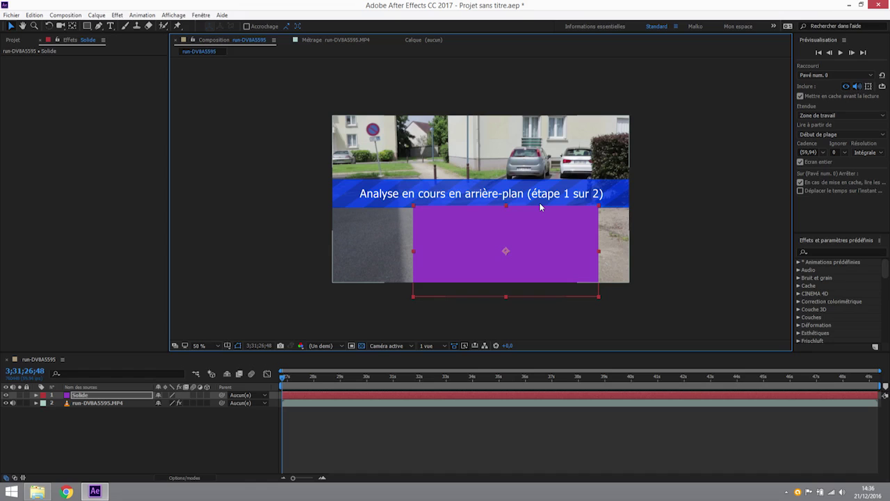
Delete the Solide layer from the composition.
{"action": "left_click", "coordinate": [79, 397]}
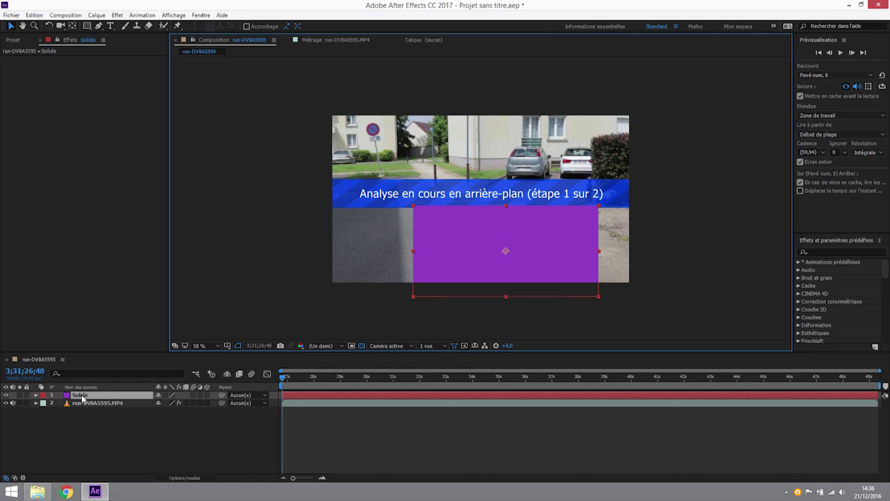
{"action": "key", "text": "Delete"}
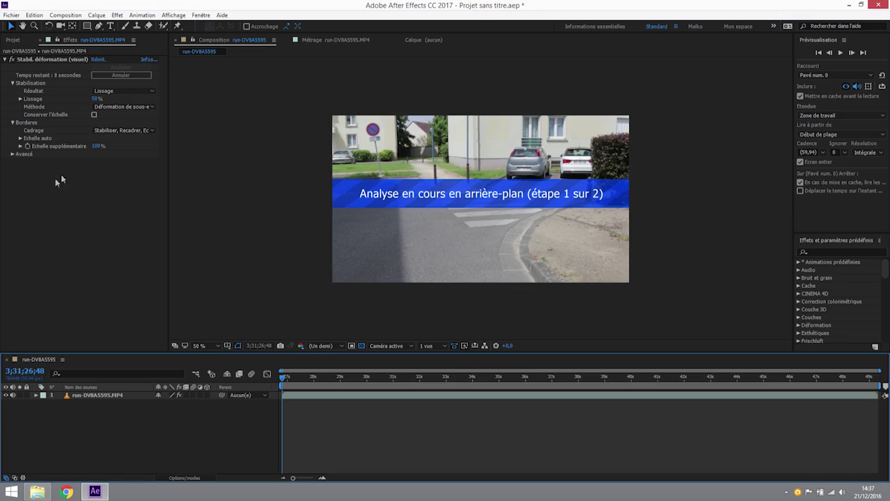
Review the stabilizer's Cadrage options without changing them and expand its Echelle auto settings.
{"action": "left_click", "coordinate": [150, 130]}
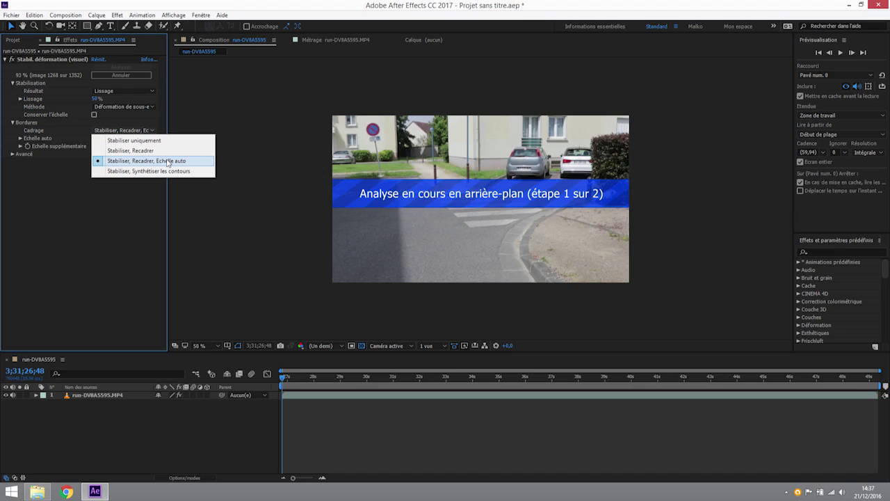
{"action": "left_click", "coordinate": [340, 270]}
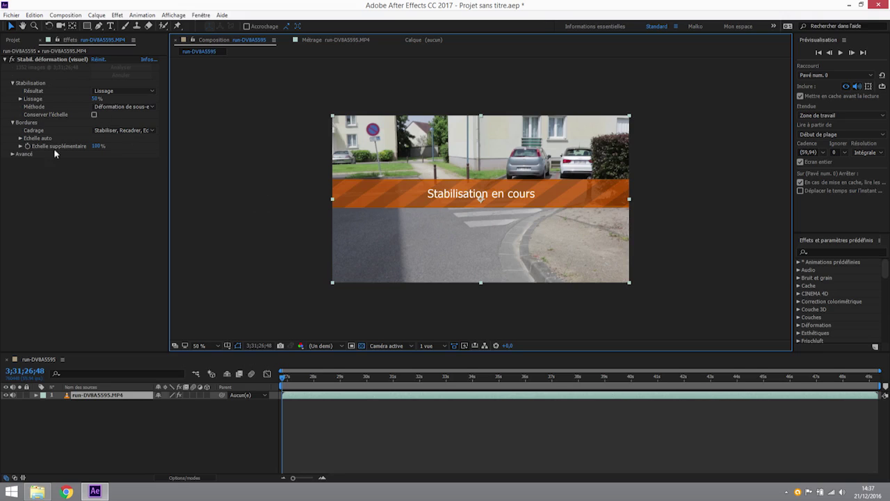
{"action": "left_click", "coordinate": [20, 139]}
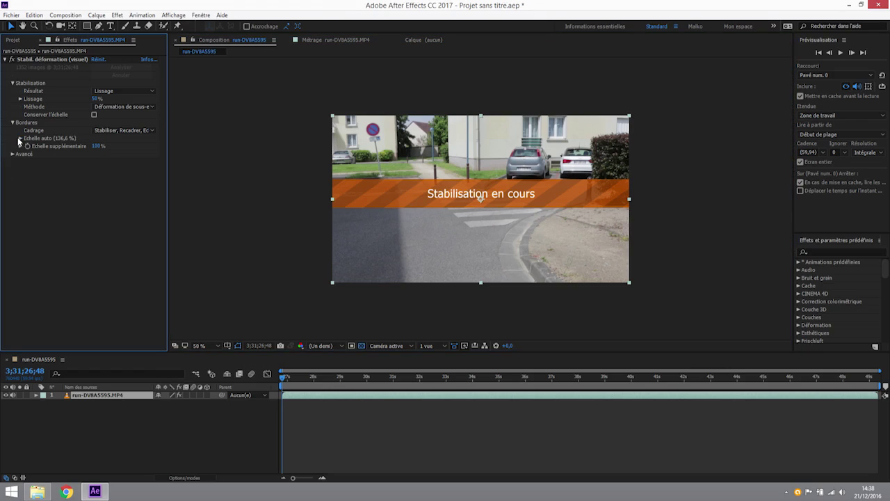
{"action": "left_click", "coordinate": [20, 139]}
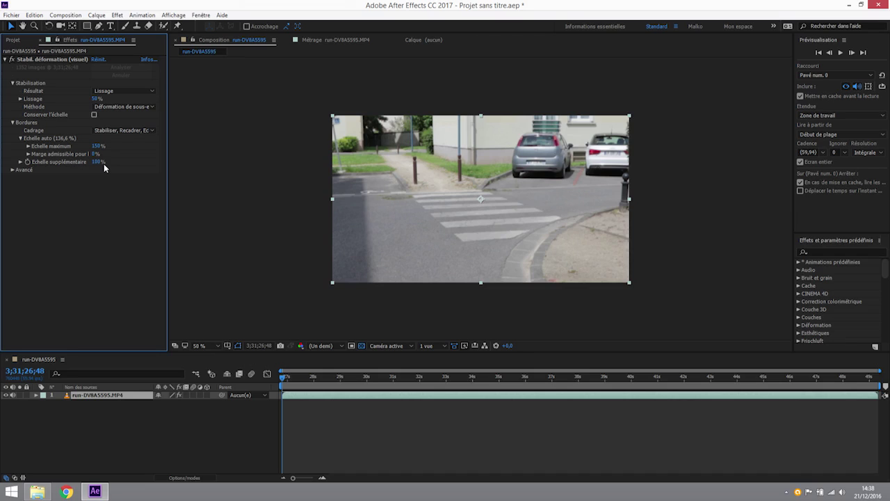
Preview the stabilized clip from the start and scrub through it to about 3;31;30;47.
{"action": "key", "text": "space"}
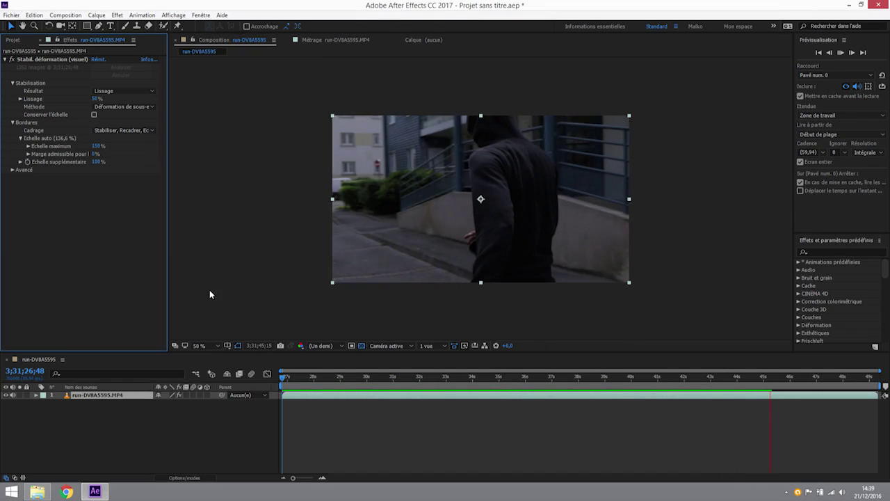
{"action": "key", "text": "space"}
{"action": "left_click", "coordinate": [313, 376]}
{"action": "left_click_drag", "start_coordinate": [306, 390], "coordinate": [387, 389]}
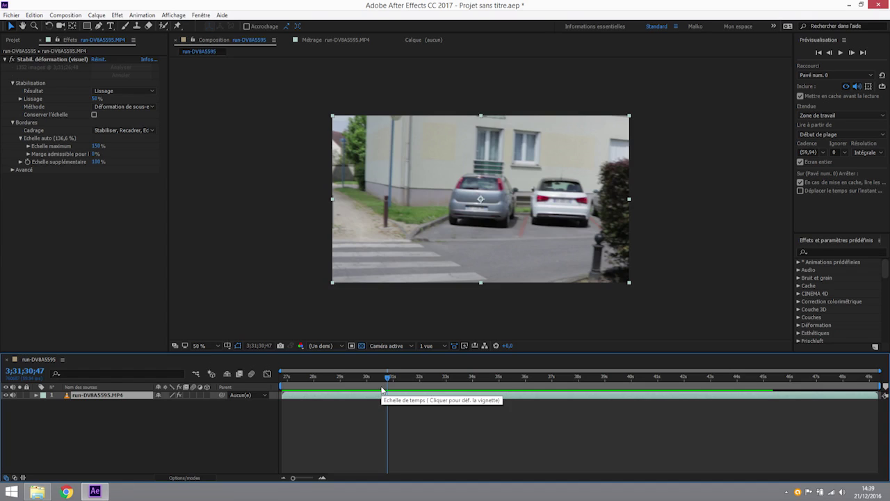
{"action": "key", "text": "space"}
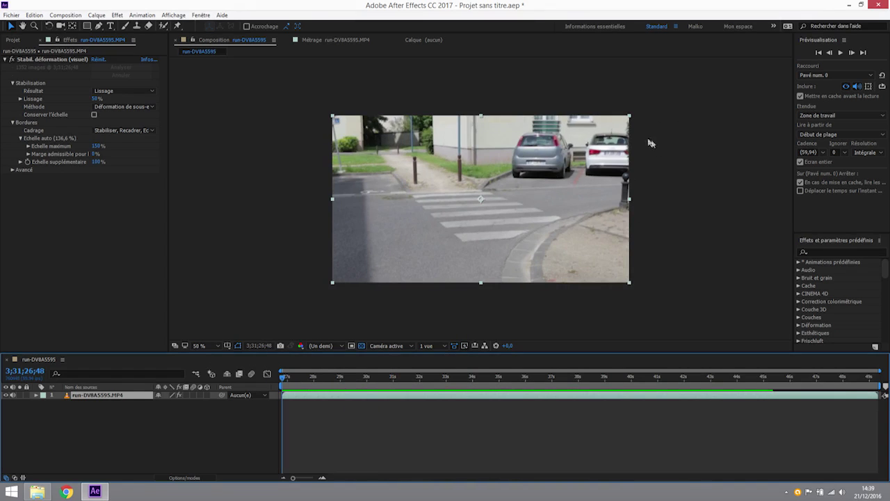
Enlarge the composition view to 100% and replay the parked-cars passage from 3;31;29;56 to inspect the stabilization.
{"action": "scroll", "coordinate": [631, 152], "scroll_direction": "up", "scroll_amount": 2}
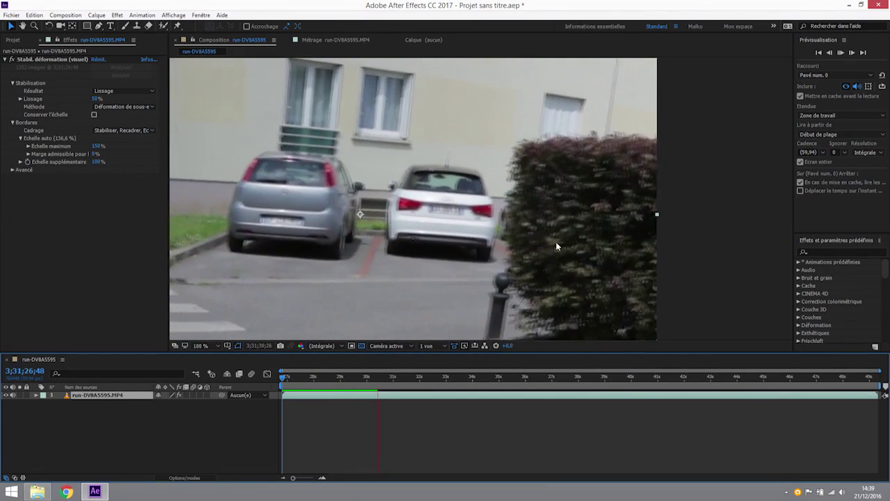
{"action": "mouse_move", "coordinate": [387, 378]}
{"action": "left_mouse_down"}
{"action": "mouse_move", "coordinate": [365, 378]}
{"action": "mouse_move", "coordinate": [381, 379]}
{"action": "mouse_move", "coordinate": [373, 375]}
{"action": "left_mouse_up"}
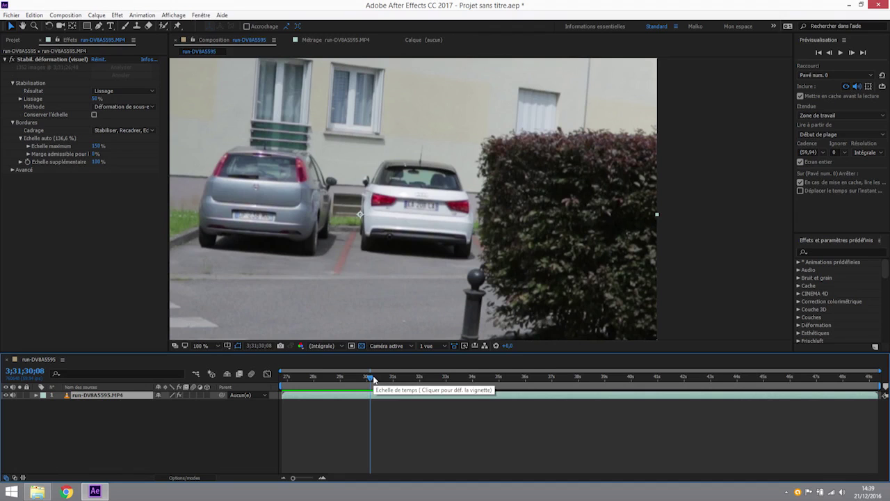
{"action": "mouse_move", "coordinate": [374, 380]}
{"action": "left_mouse_down"}
{"action": "mouse_move", "coordinate": [312, 378]}
{"action": "mouse_move", "coordinate": [366, 377]}
{"action": "left_mouse_up"}
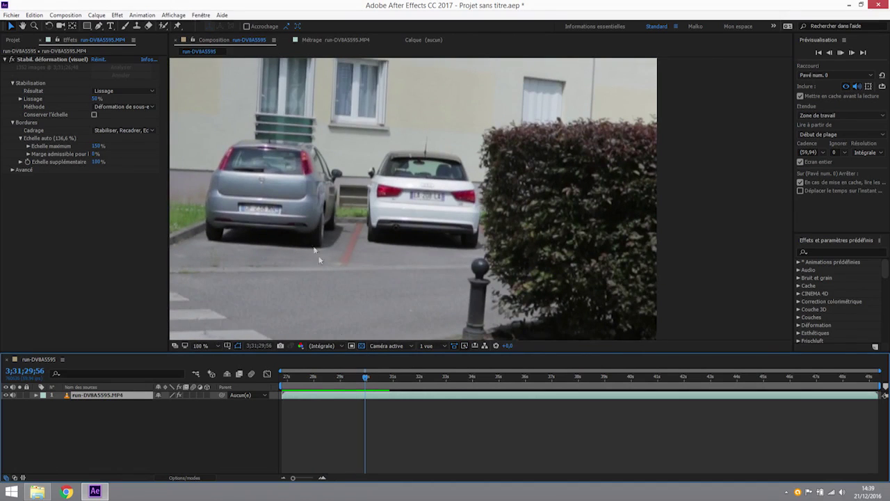
{"action": "key", "text": "space"}
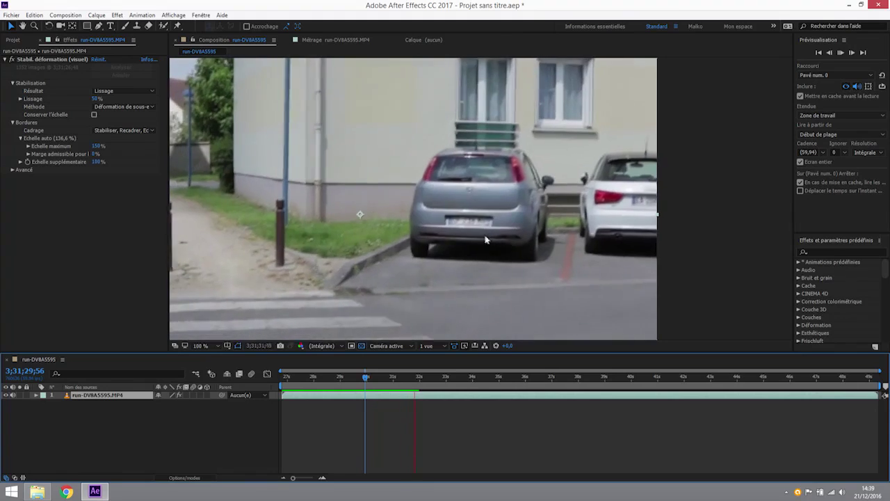
Replay the stabilized clip from 3;31;32;29 and from 3;31;34;27, and move to the runner at 3;31;38;57.
{"action": "mouse_move", "coordinate": [449, 379]}
{"action": "left_mouse_down"}
{"action": "mouse_move", "coordinate": [376, 392]}
{"action": "mouse_move", "coordinate": [416, 390]}
{"action": "mouse_move", "coordinate": [370, 390]}
{"action": "mouse_move", "coordinate": [377, 383]}
{"action": "mouse_move", "coordinate": [368, 387]}
{"action": "mouse_move", "coordinate": [366, 378]}
{"action": "mouse_move", "coordinate": [433, 378]}
{"action": "left_mouse_up"}
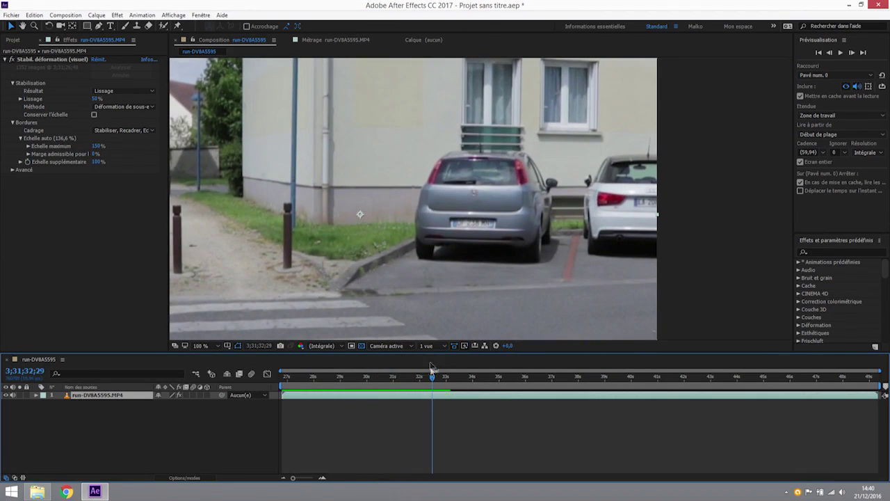
{"action": "key", "text": "space"}
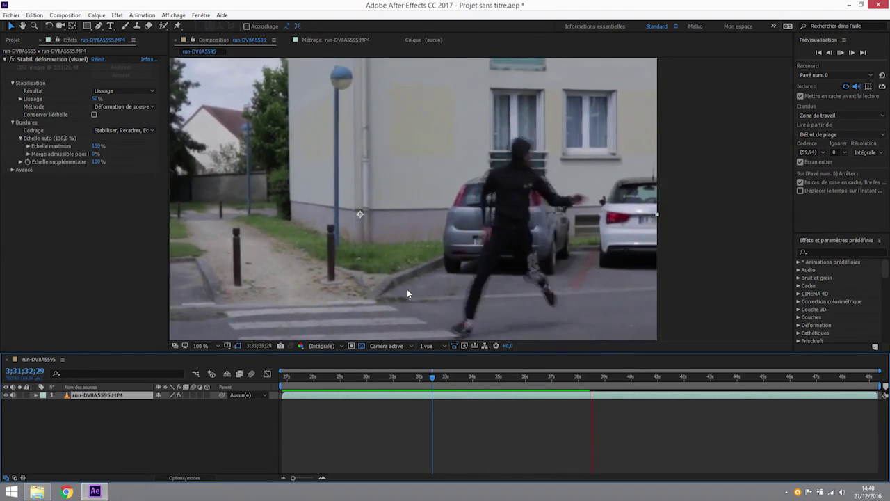
{"action": "key", "text": "space"}
{"action": "left_click_drag", "start_coordinate": [612, 378], "coordinate": [483, 383]}
{"action": "key", "text": "space"}
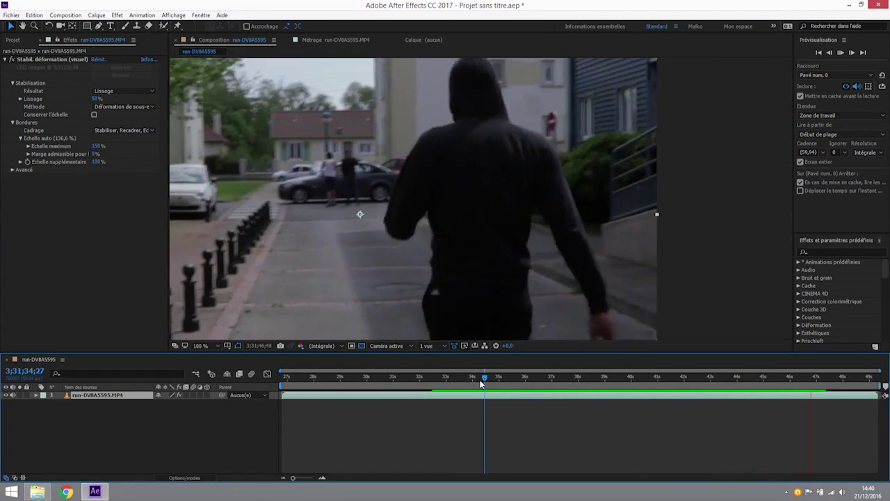
{"action": "left_click_drag", "start_coordinate": [480, 383], "coordinate": [604, 376]}
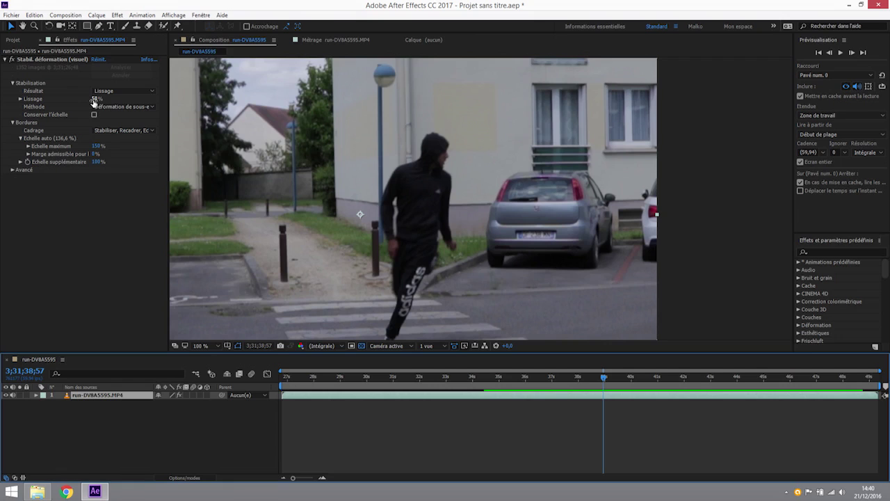
Try the stabilizer with Lissage at 0% and preview the clip from the start.
{"action": "left_click_drag", "start_coordinate": [93, 99], "coordinate": [37, 100]}
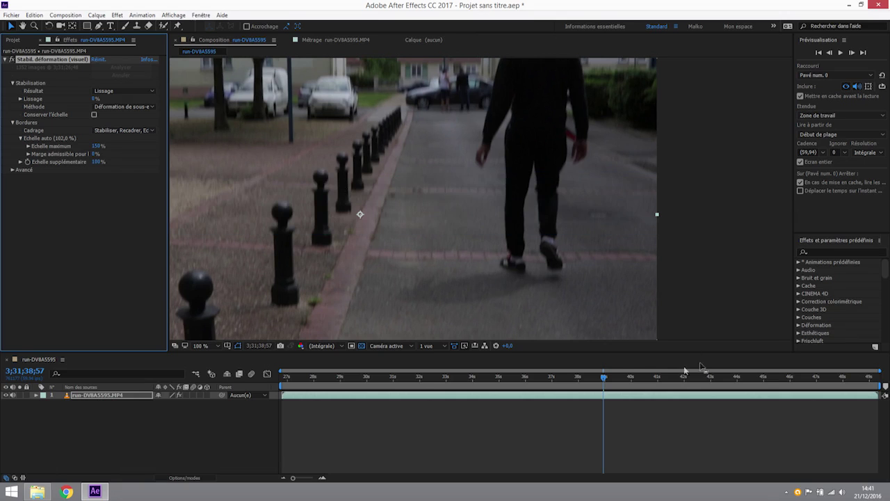
{"action": "left_click_drag", "start_coordinate": [605, 377], "coordinate": [245, 384]}
{"action": "key", "text": "space"}
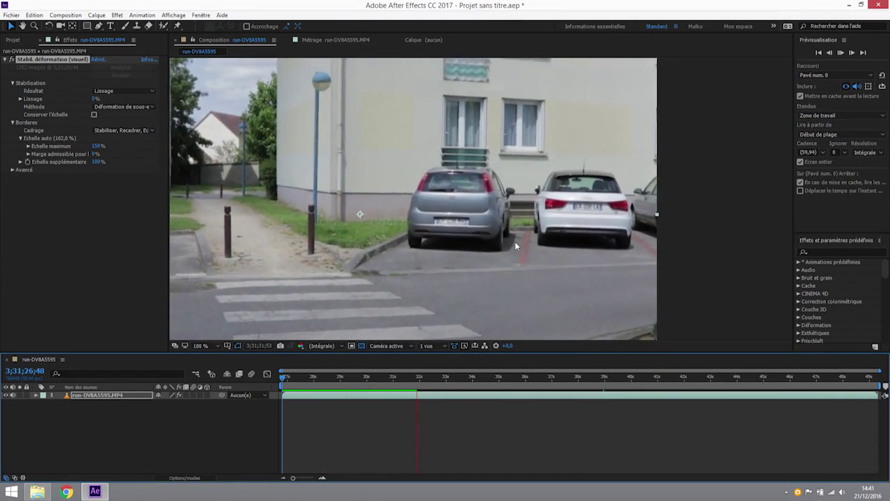
{"action": "key", "text": "space"}
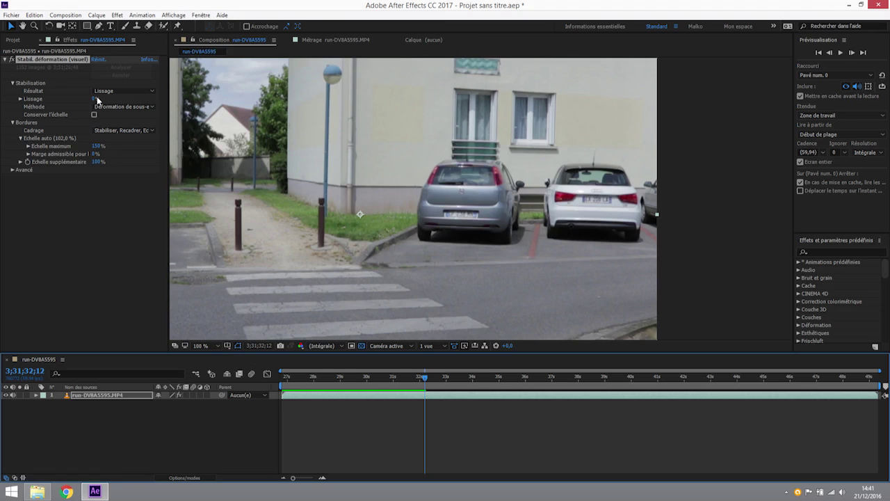
Set the stabilizer's Lissage to 82% and preview the clip from the start.
{"action": "left_click_drag", "start_coordinate": [98, 99], "coordinate": [349, 102]}
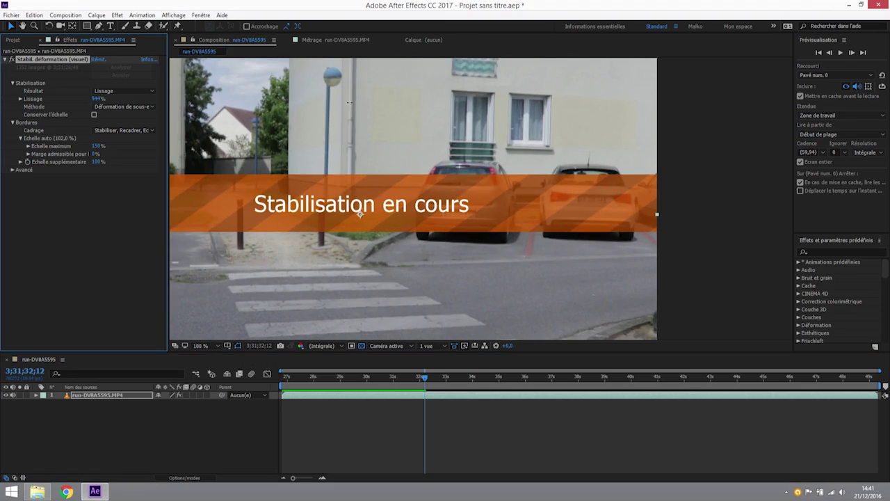
{"action": "left_click_drag", "start_coordinate": [156, 107], "coordinate": [131, 107]}
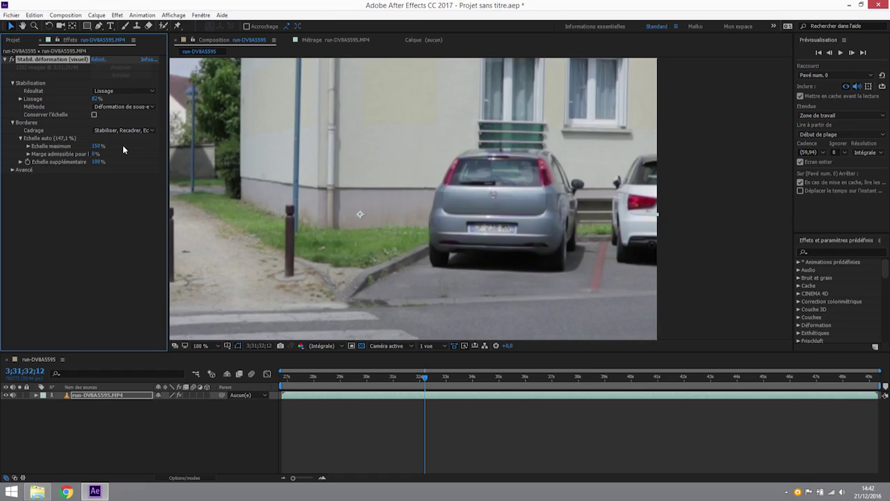
{"action": "left_click_drag", "start_coordinate": [424, 376], "coordinate": [262, 391]}
{"action": "key", "text": "space"}
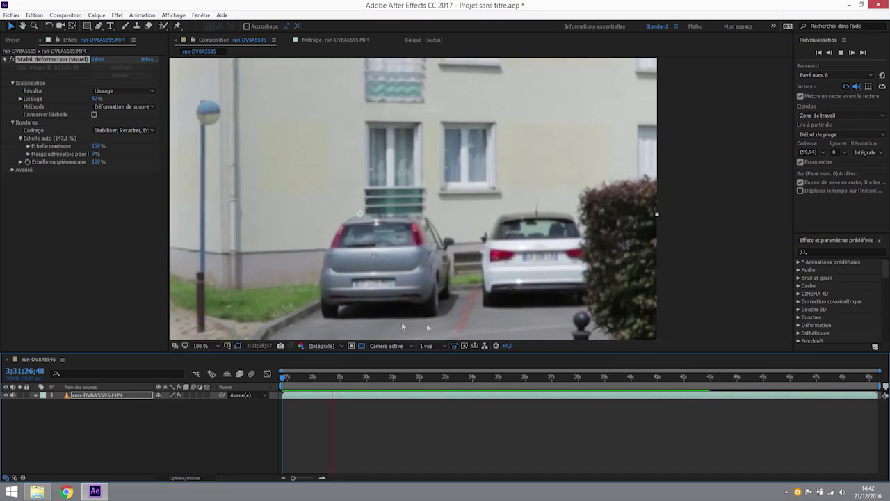
{"action": "key", "text": "space"}
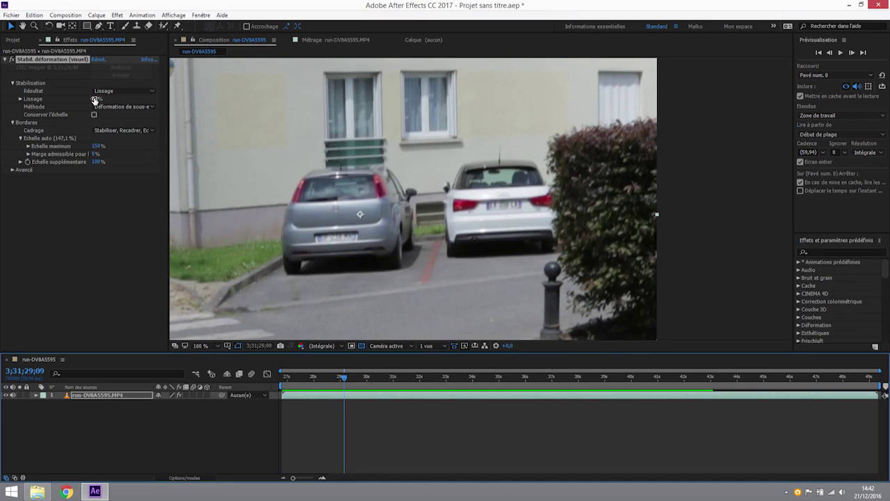
Set the stabilization Méthode to Position and preview the clip from the start.
{"action": "left_click_drag", "start_coordinate": [95, 99], "coordinate": [87, 113]}
{"action": "left_click", "coordinate": [130, 108]}
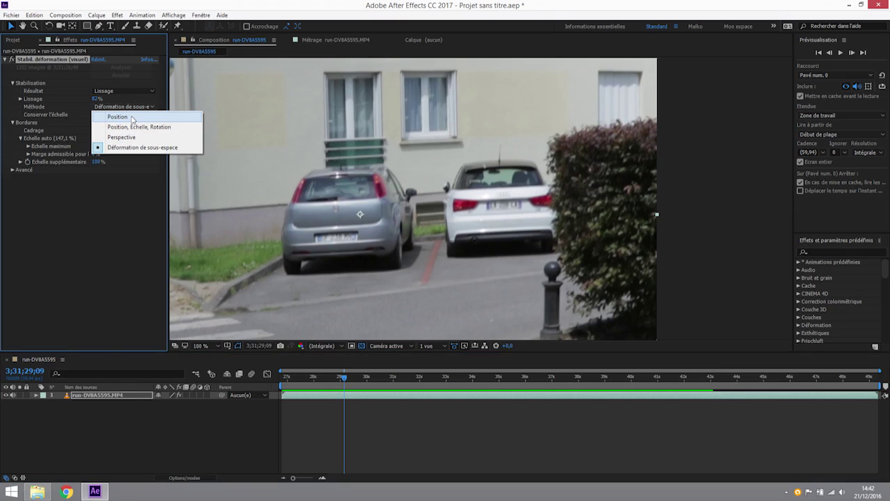
{"action": "left_click", "coordinate": [118, 117]}
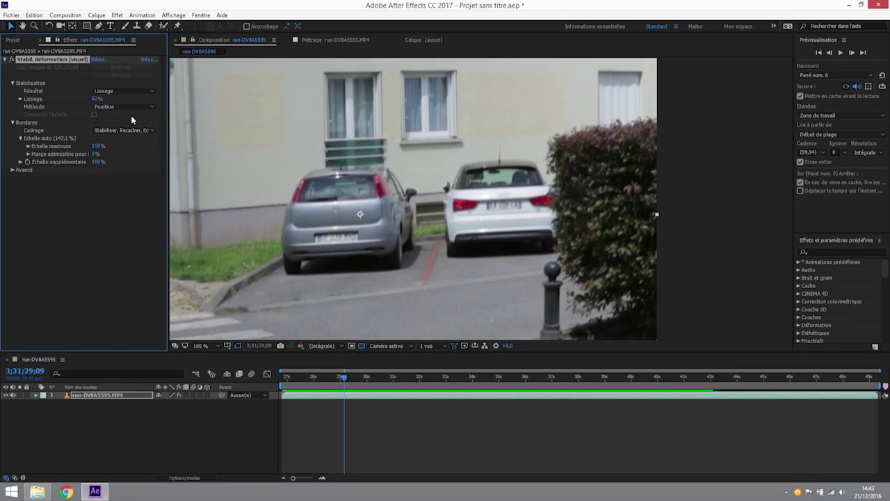
{"action": "left_click_drag", "start_coordinate": [340, 377], "coordinate": [283, 377]}
{"action": "key", "text": "KP_0"}
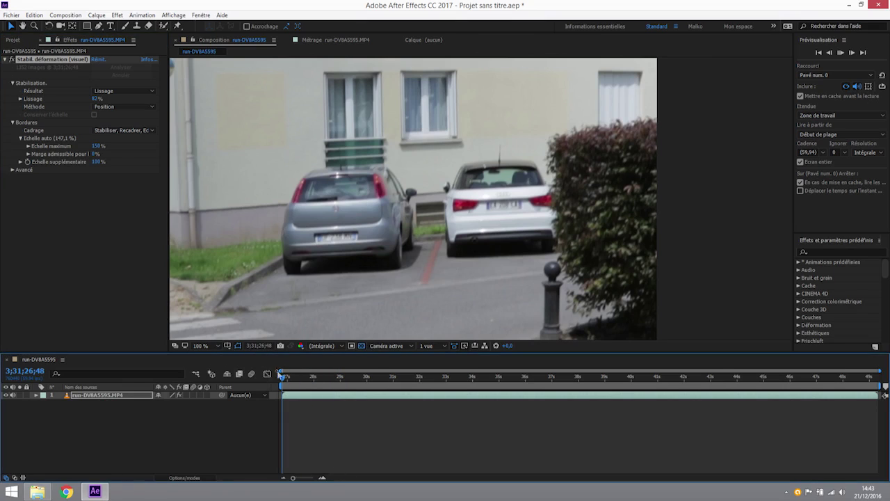
{"action": "key", "text": "space"}
{"action": "key", "text": "space"}
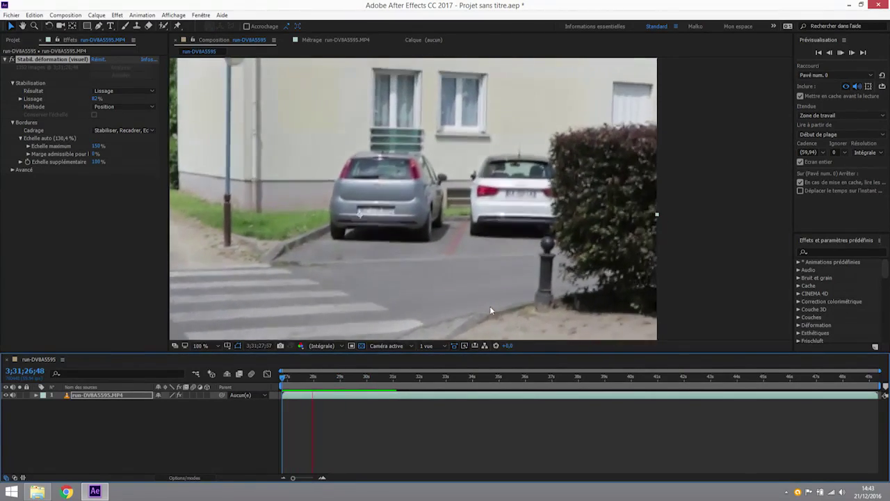
Try the stabilizer with Méthode set to Position, Echelle, Rotation and preview the clip from the start.
{"action": "key", "text": "space"}
{"action": "left_click_drag", "start_coordinate": [331, 378], "coordinate": [300, 382]}
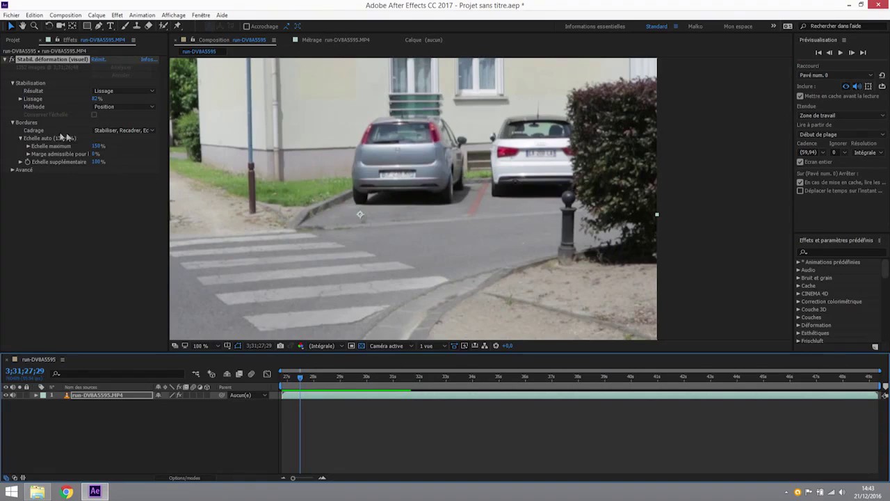
{"action": "left_click", "coordinate": [118, 106]}
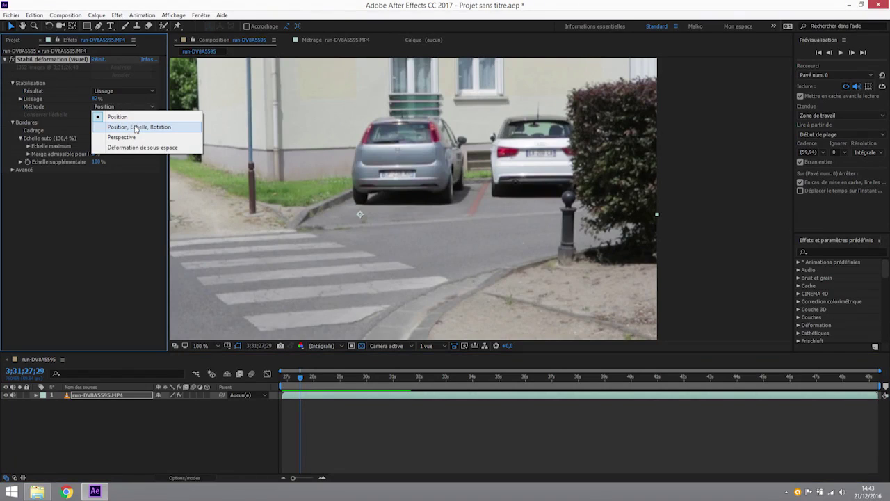
{"action": "left_click", "coordinate": [135, 129]}
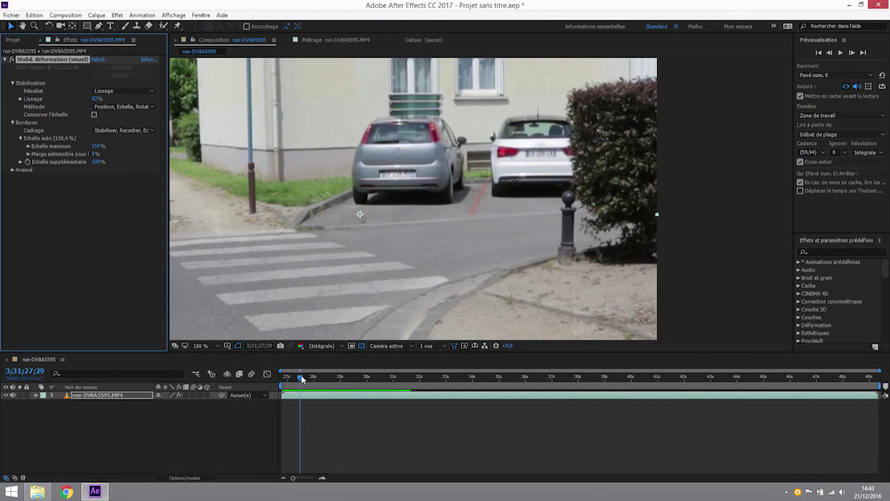
{"action": "key", "text": "Home"}
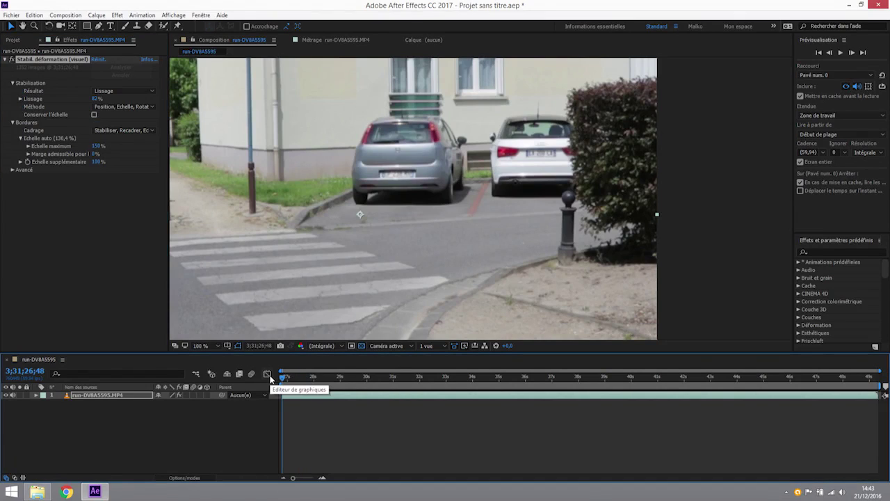
{"action": "left_click", "coordinate": [139, 106]}
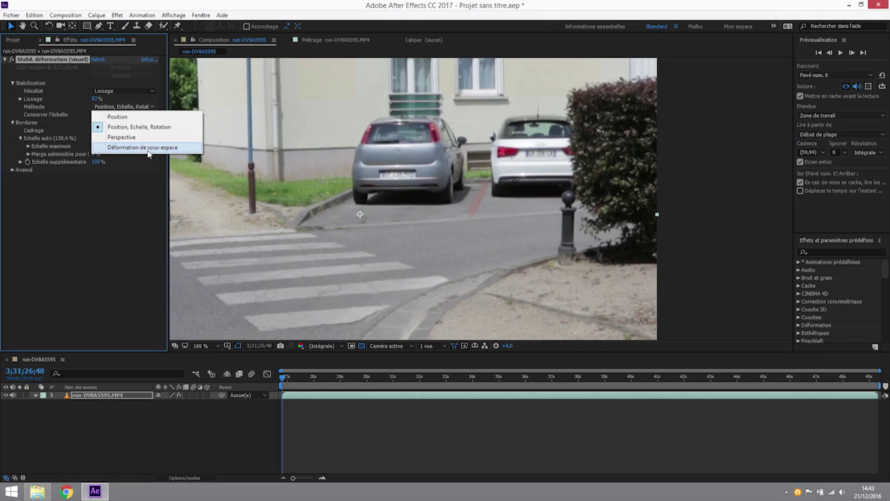
{"action": "left_click", "coordinate": [129, 234]}
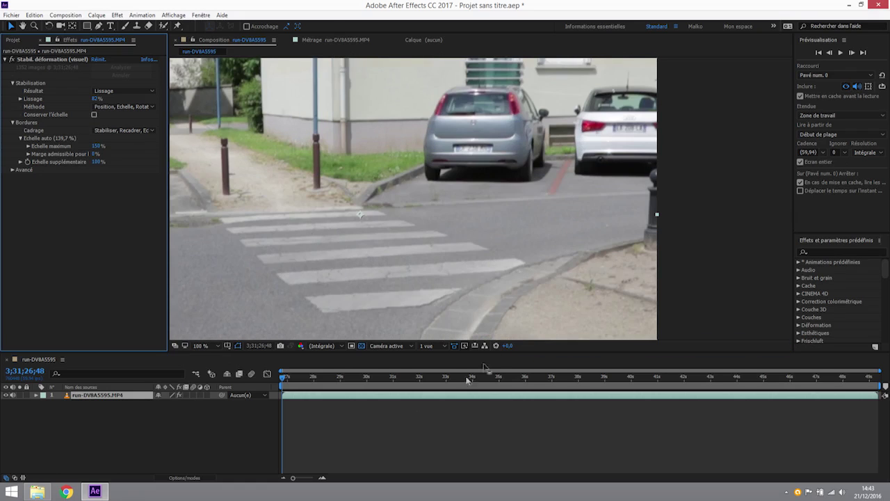
{"action": "key", "text": "space"}
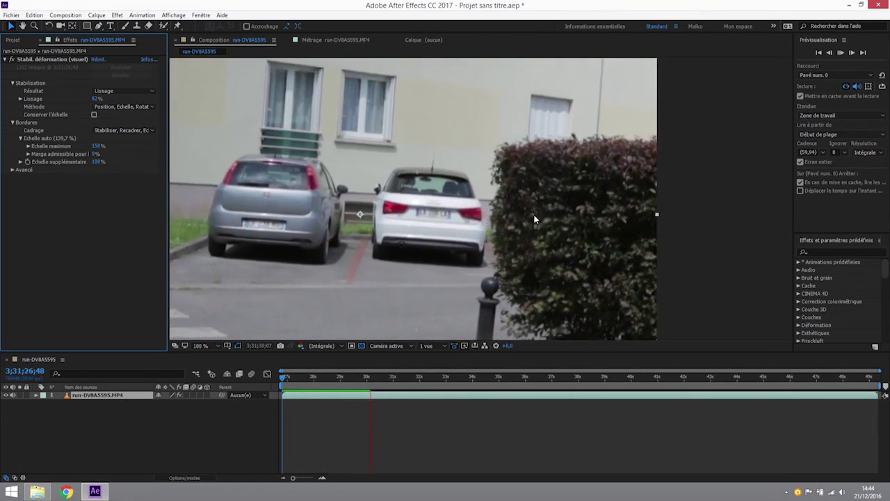
{"action": "key", "text": "space"}
Set the stabilizer's Méthode to Déformation de sous-espace and its Cadrage to Stabiliser uniquement.
{"action": "left_click", "coordinate": [119, 103]}
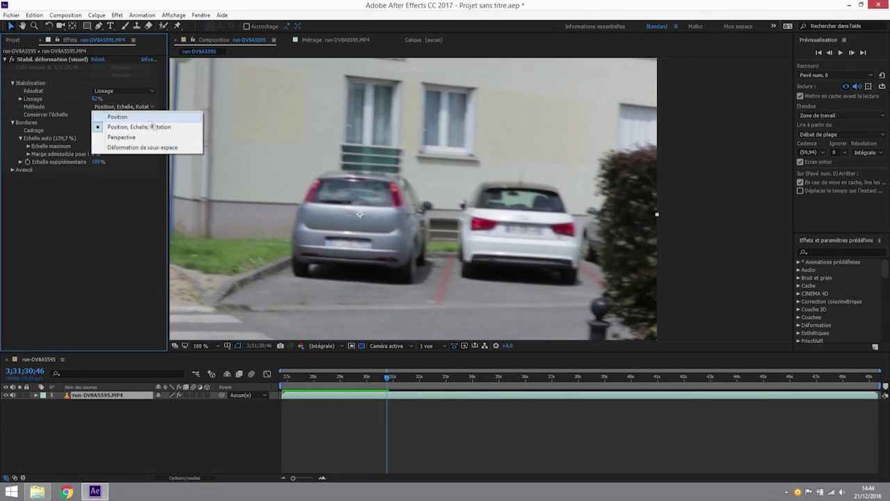
{"action": "left_click", "coordinate": [133, 148]}
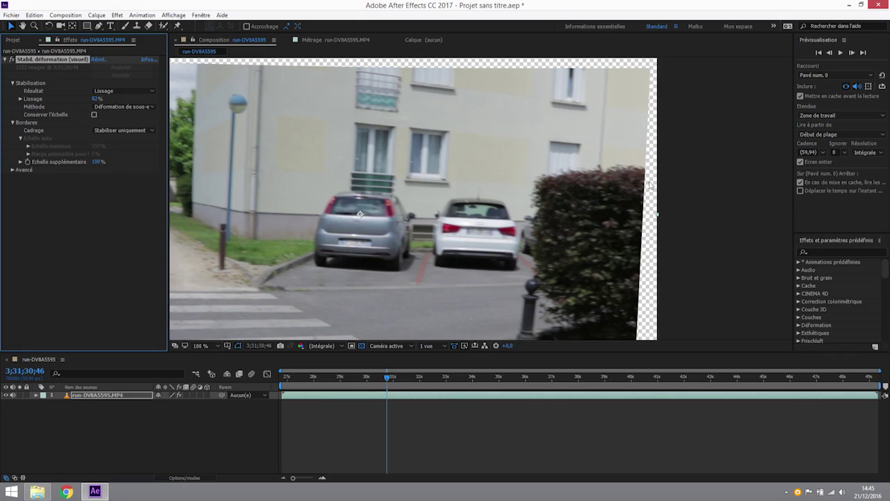
Turn off the transparency grid and scrub through the clip to inspect the uncropped frame edges.
{"action": "left_click", "coordinate": [363, 347]}
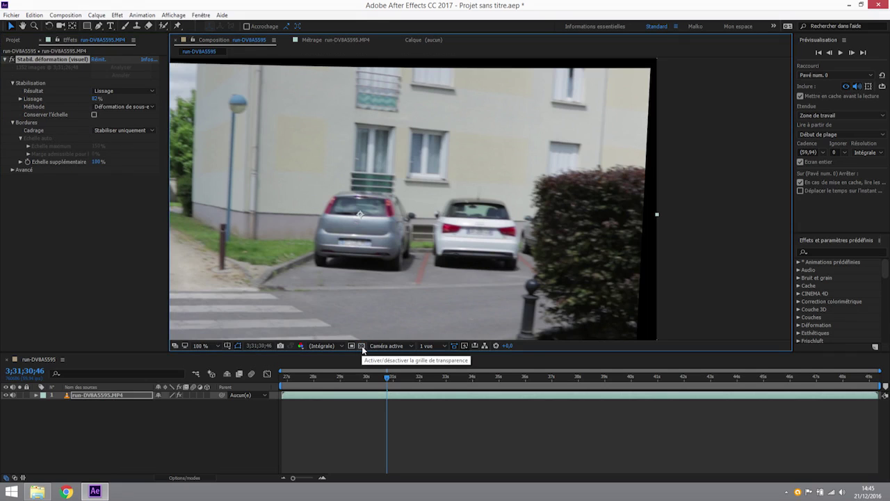
{"action": "left_click_drag", "start_coordinate": [388, 378], "coordinate": [343, 380]}
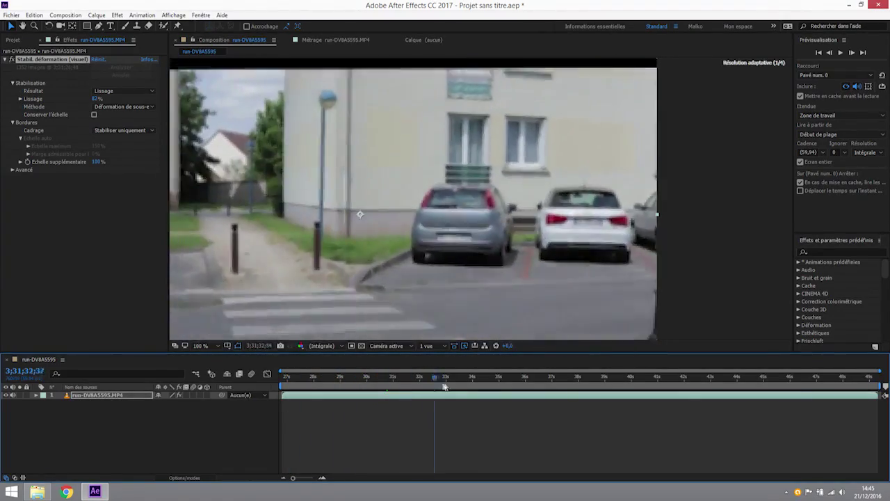